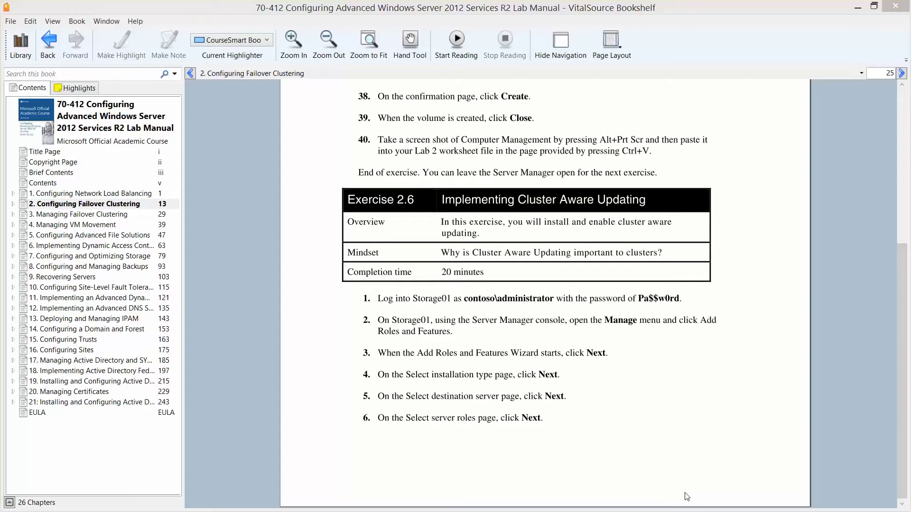
Restore down the VitalSource Bookshelf window after reviewing Exercise 2.6 on Cluster-Aware Updating.
{"action": "left_click", "coordinate": [865, 7]}
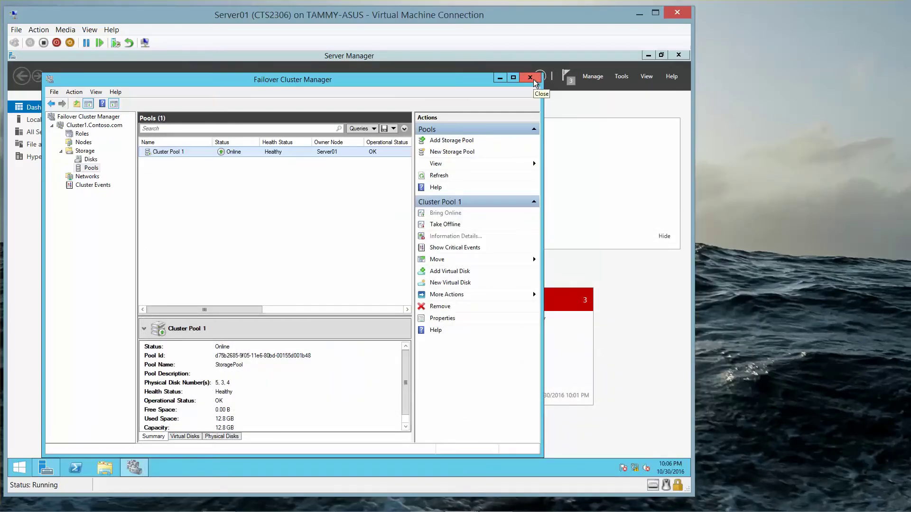
Close Failover Cluster Manager on Server01 and bring the Storage01 virtual machine forward.
{"action": "left_click", "coordinate": [530, 78]}
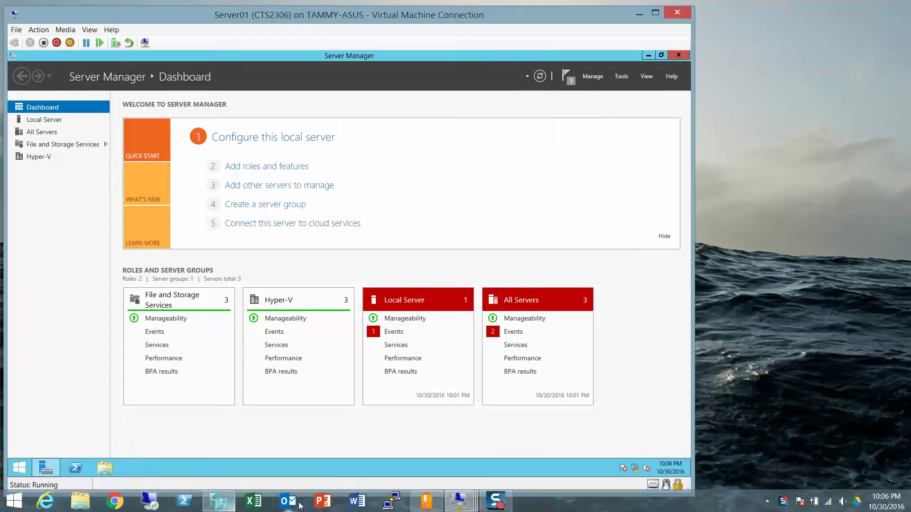
{"action": "mouse_move", "coordinate": [457, 502]}
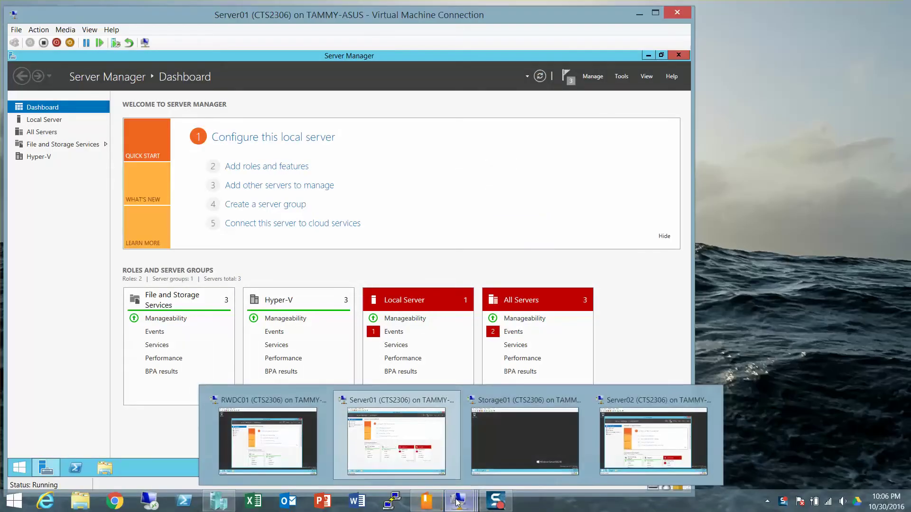
{"action": "left_click", "coordinate": [501, 449]}
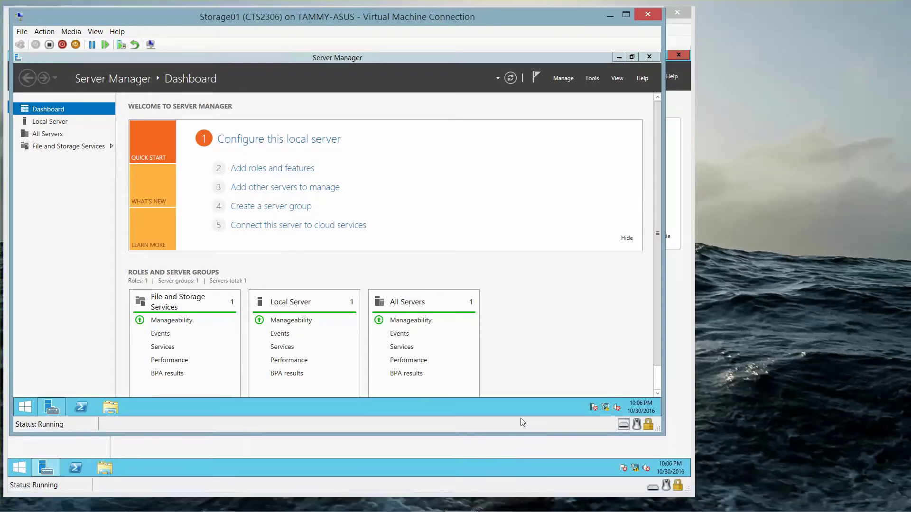
{"action": "mouse_move", "coordinate": [783, 501]}
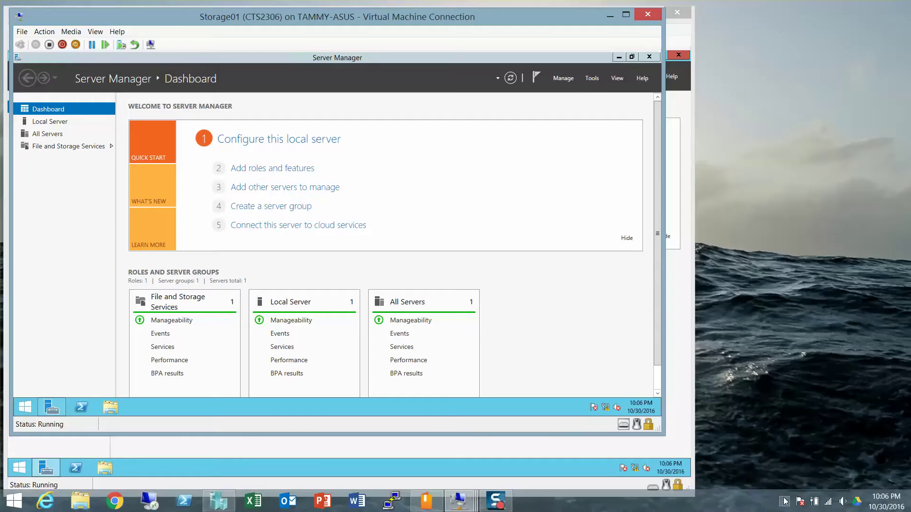
{"action": "left_click", "coordinate": [497, 502]}
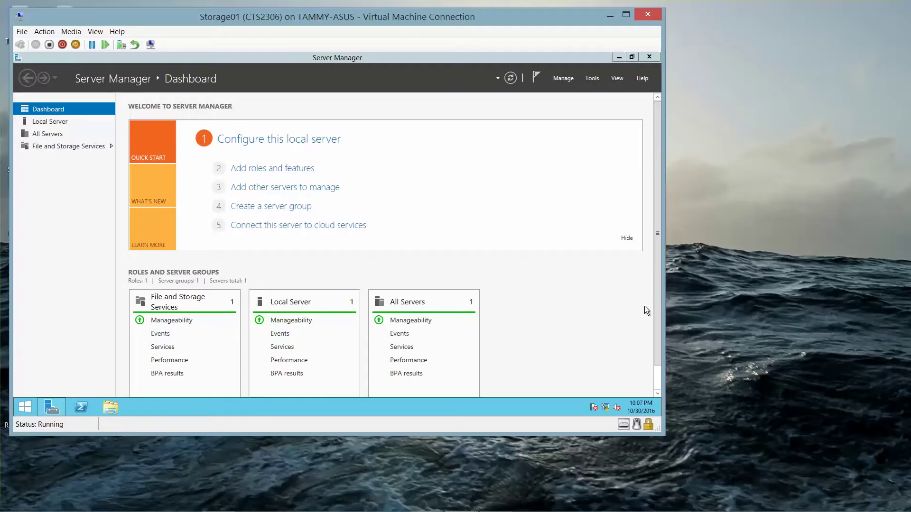
Start the Add Roles and Features Wizard targeting Storage01 and advance to the Select features page.
{"action": "left_click", "coordinate": [566, 80]}
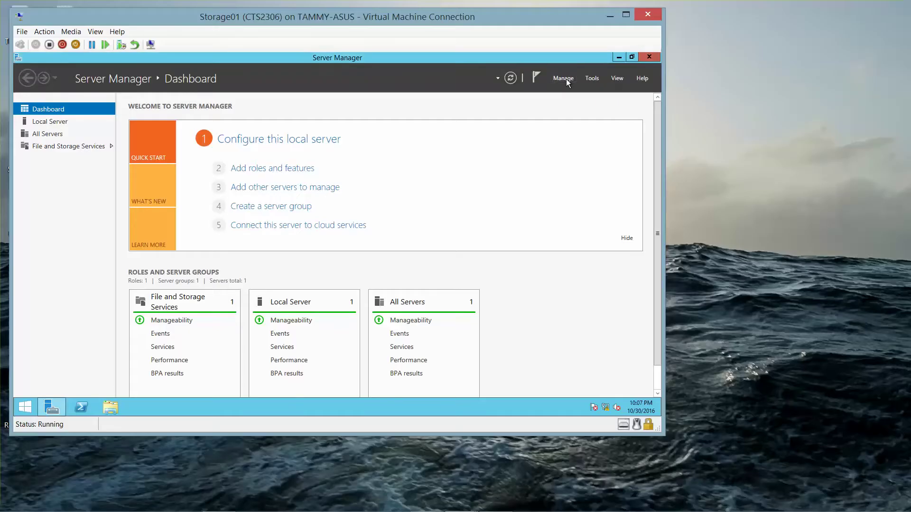
{"action": "left_click", "coordinate": [566, 79]}
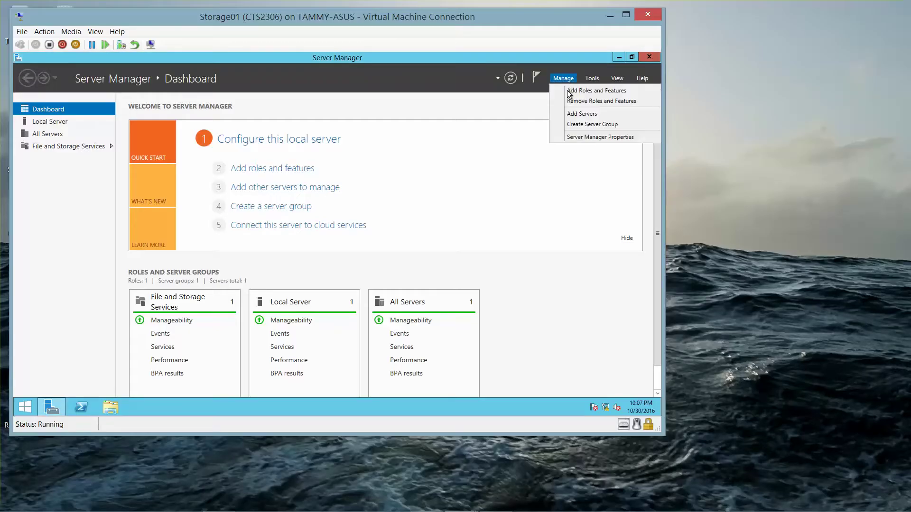
{"action": "left_click", "coordinate": [573, 92]}
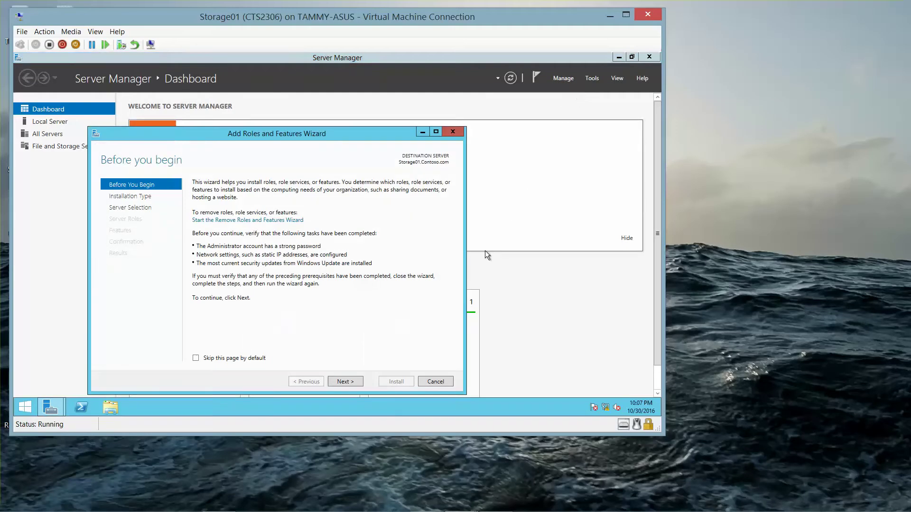
{"action": "left_click", "coordinate": [346, 381]}
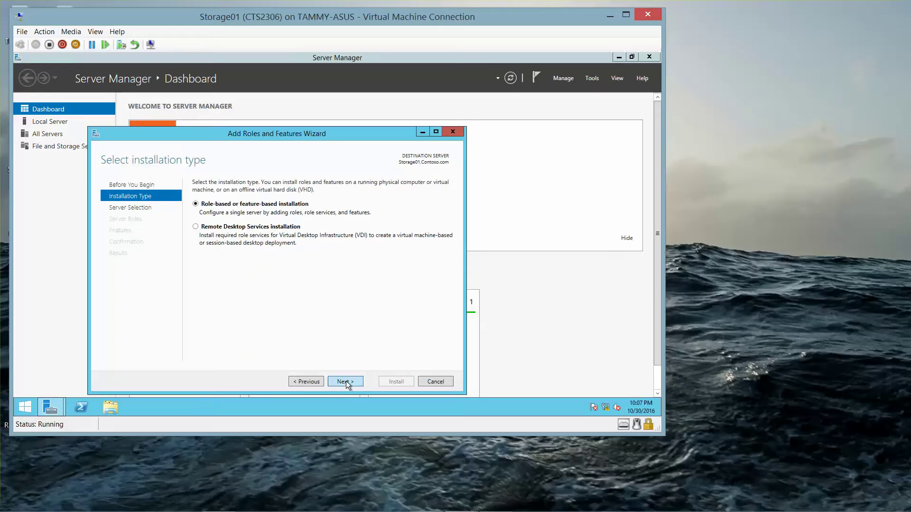
{"action": "left_click", "coordinate": [346, 381]}
{"action": "left_click", "coordinate": [346, 381]}
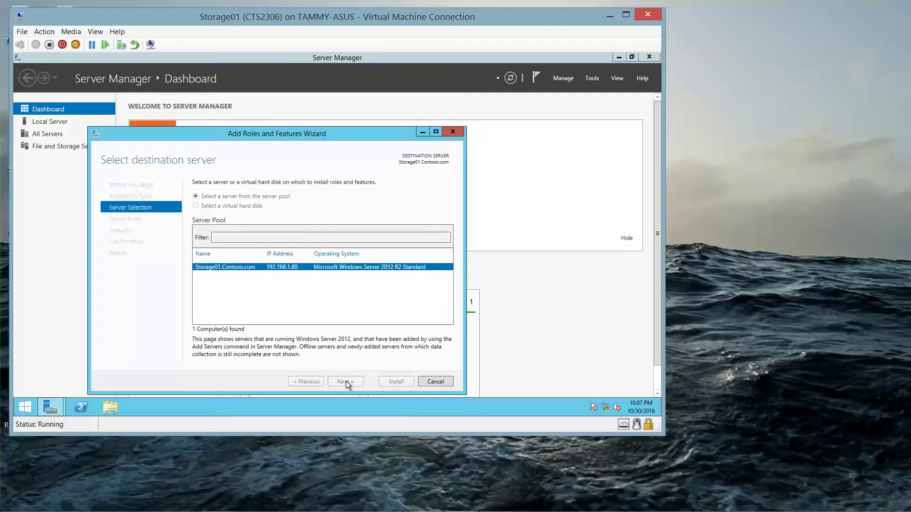
{"action": "left_click", "coordinate": [346, 382]}
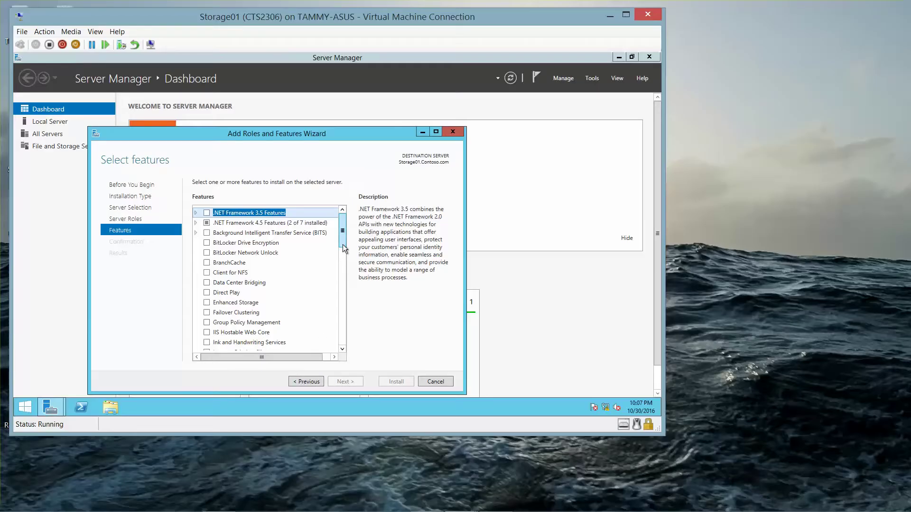
Select Remote Server Administration Tools and accept its required features.
{"action": "left_click_drag", "start_coordinate": [342, 244], "coordinate": [350, 291]}
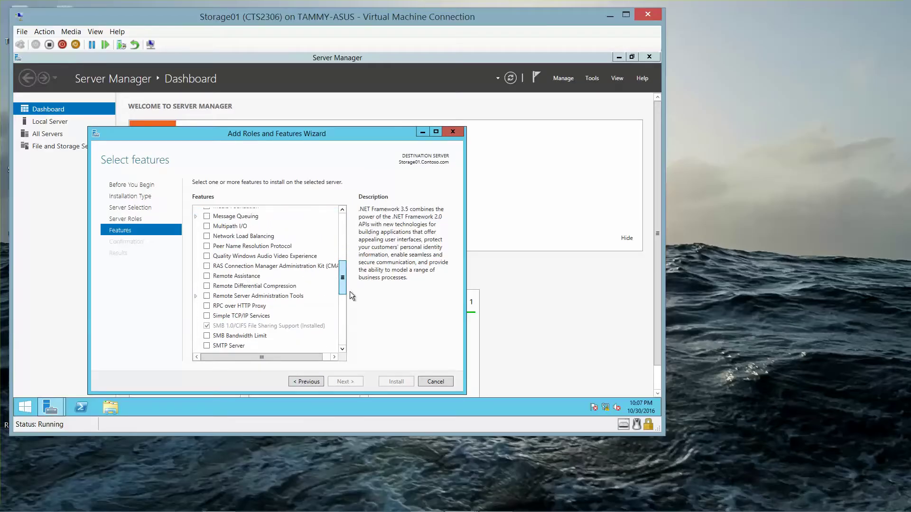
{"action": "left_click", "coordinate": [196, 296]}
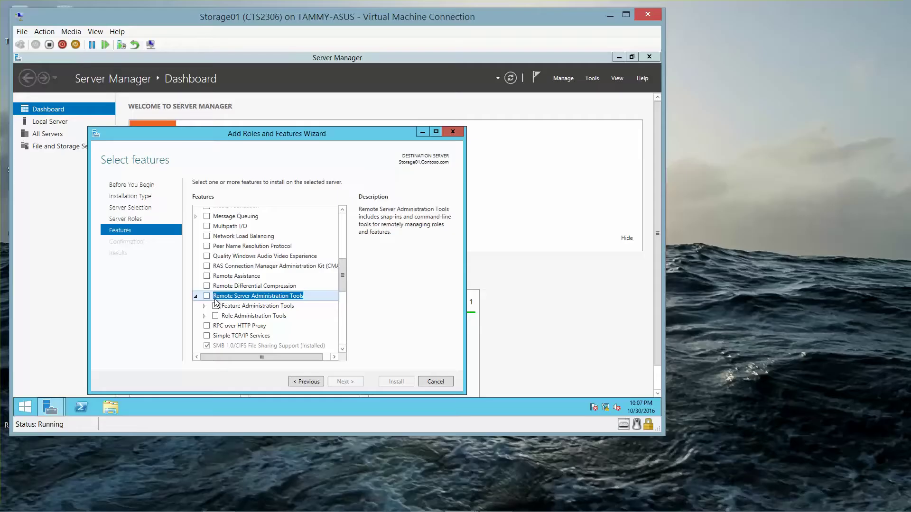
{"action": "left_click", "coordinate": [206, 295]}
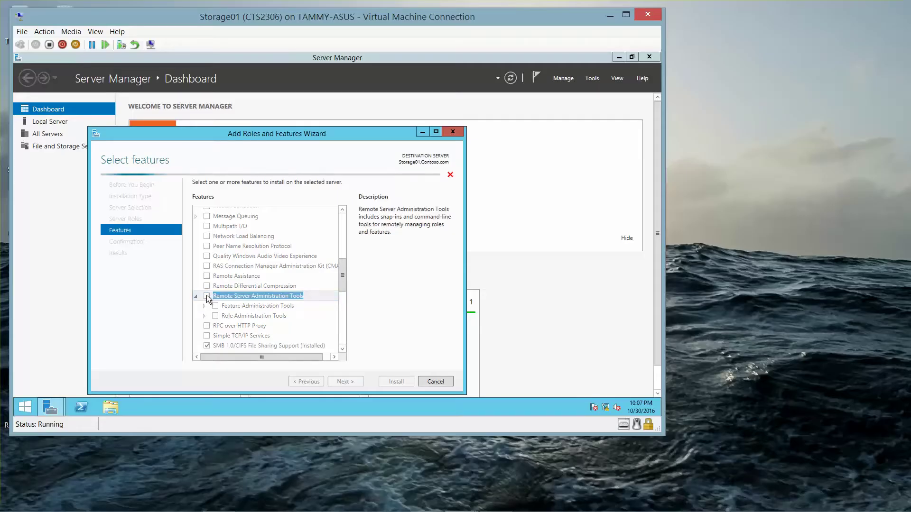
{"action": "left_click", "coordinate": [298, 343]}
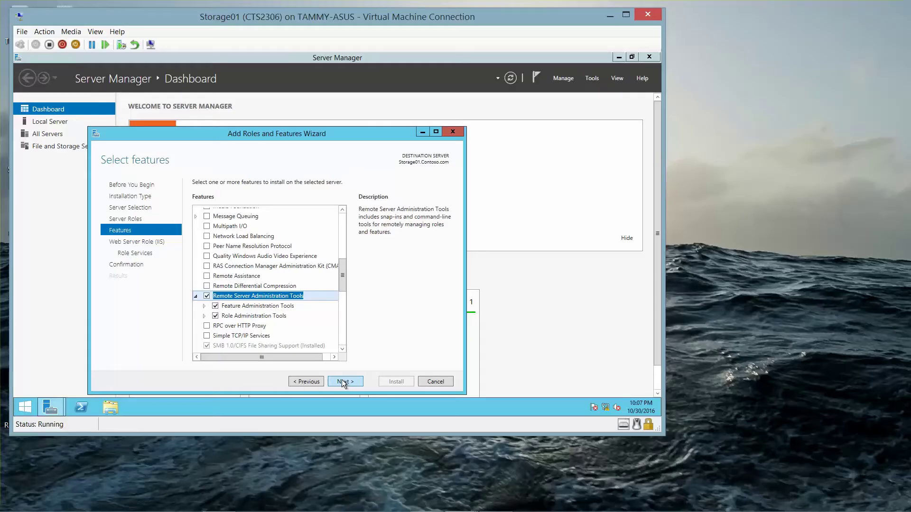
Select Failover Clustering Tools with all four components, including Automation Server and Command Interface.
{"action": "left_click", "coordinate": [205, 306]}
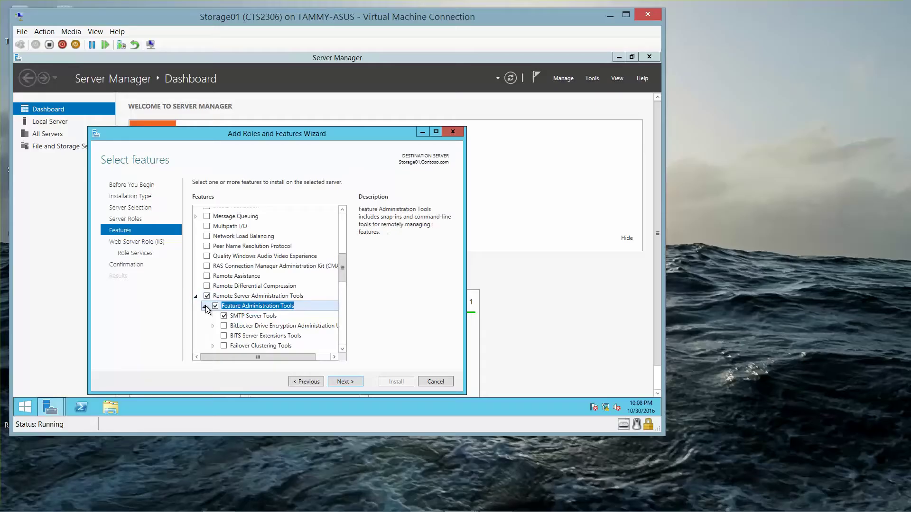
{"action": "left_click", "coordinate": [342, 349]}
{"action": "left_click", "coordinate": [342, 349]}
{"action": "left_click", "coordinate": [342, 349]}
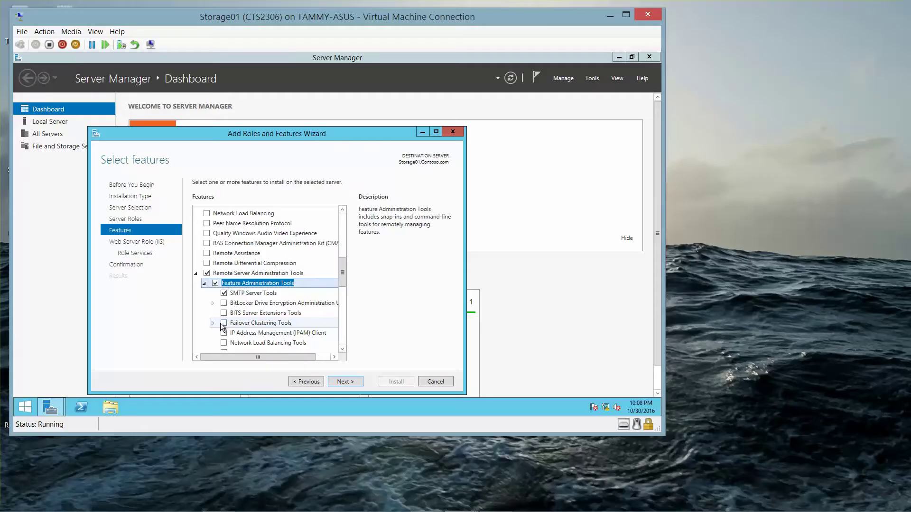
{"action": "left_click", "coordinate": [213, 323]}
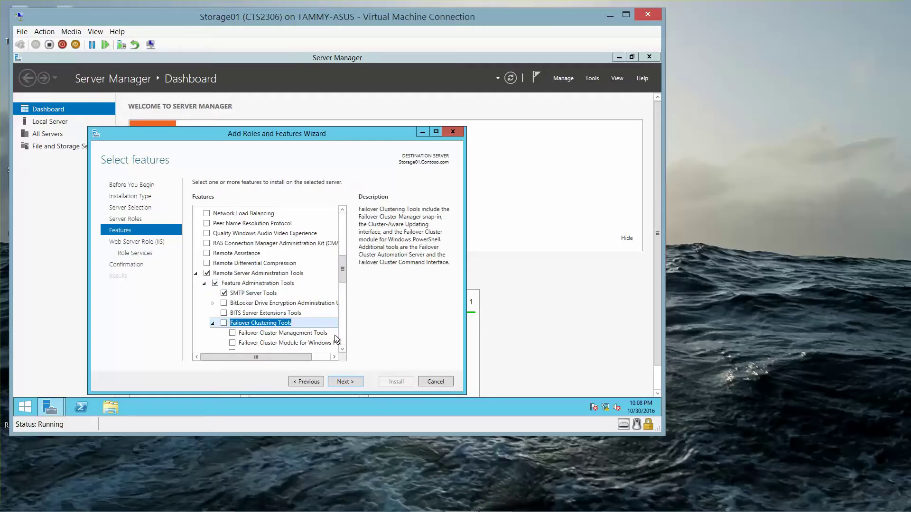
{"action": "left_click", "coordinate": [342, 350]}
{"action": "left_click", "coordinate": [342, 349]}
{"action": "left_click", "coordinate": [342, 349]}
{"action": "left_click", "coordinate": [342, 349]}
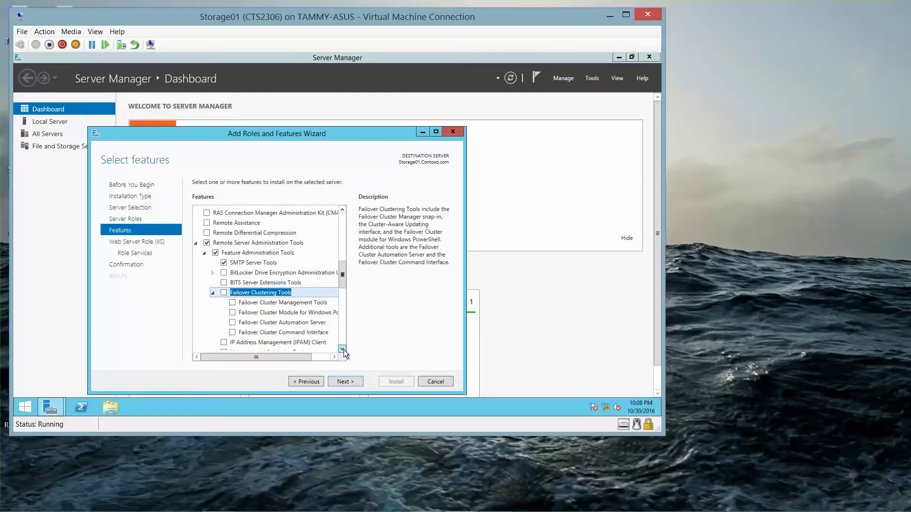
{"action": "left_click", "coordinate": [342, 349]}
{"action": "left_click", "coordinate": [342, 350]}
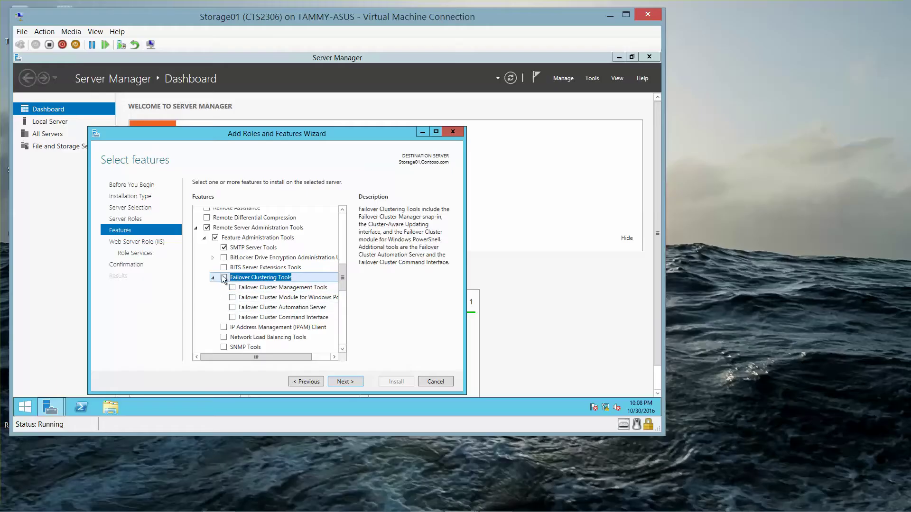
{"action": "left_click", "coordinate": [232, 307]}
{"action": "left_click", "coordinate": [232, 318]}
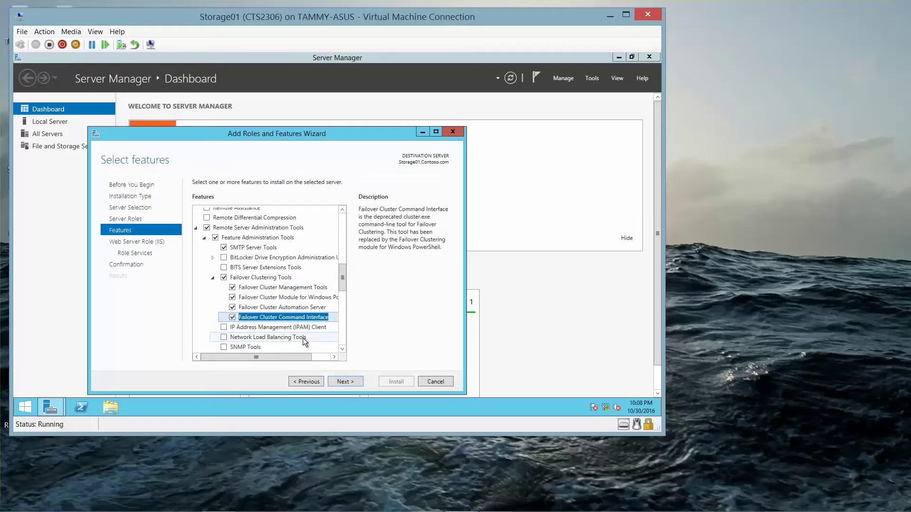
{"action": "left_click", "coordinate": [352, 382]}
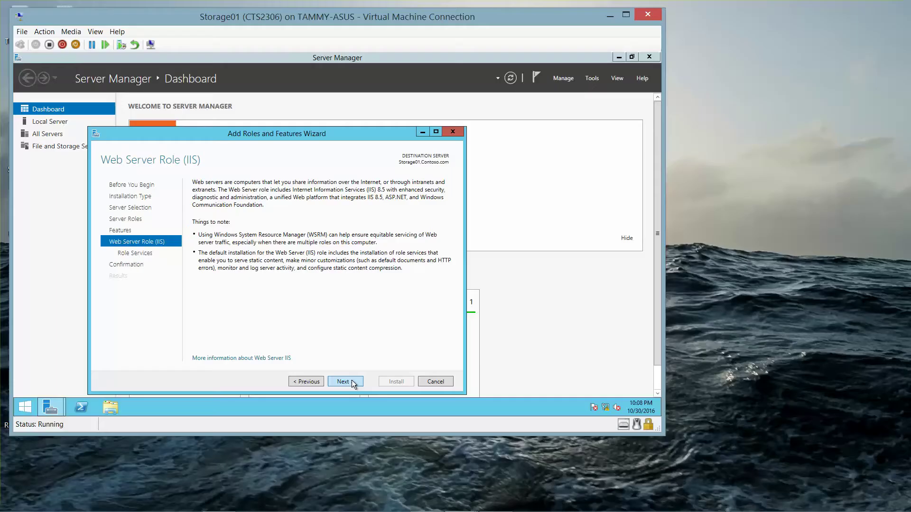
Accept the default Web Server (IIS) role services and install the selected features on Storage01.
{"action": "left_click", "coordinate": [353, 382]}
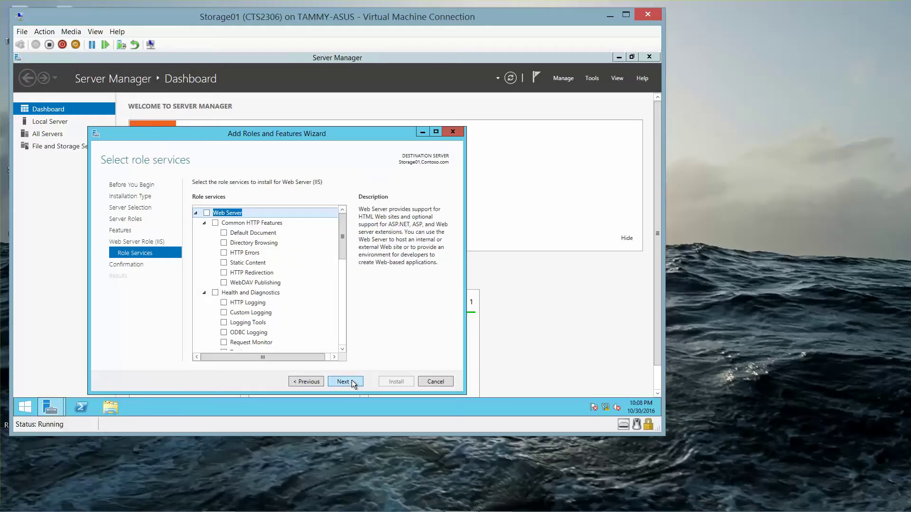
{"action": "left_click", "coordinate": [354, 382]}
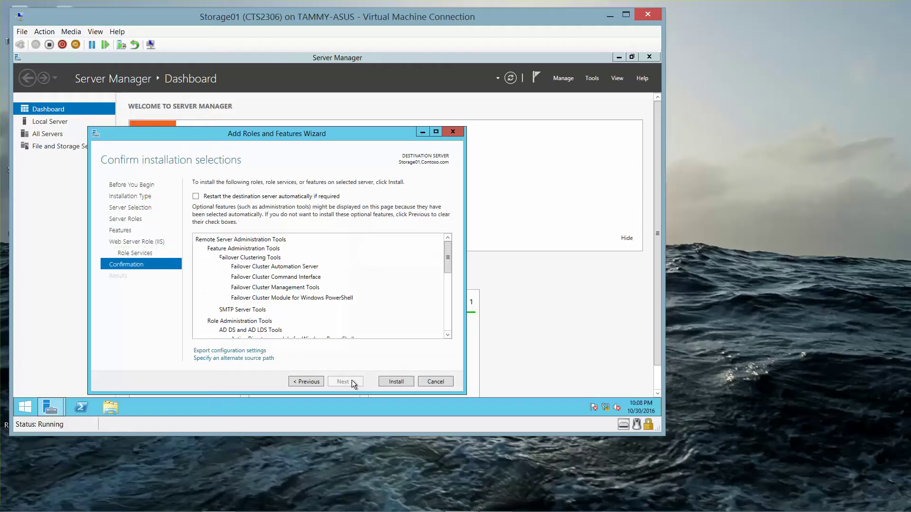
{"action": "left_click", "coordinate": [396, 382]}
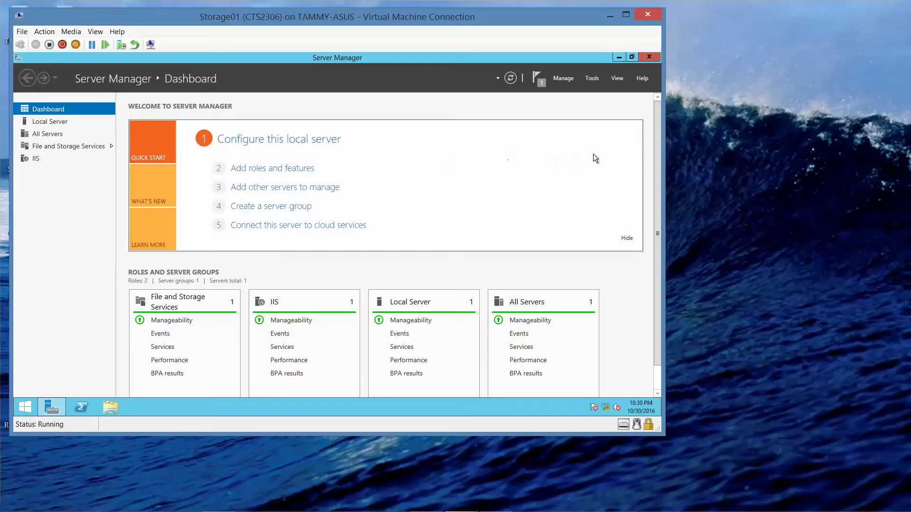
Launch Cluster-Aware Updating from Server Manager's Tools menu.
{"action": "left_click", "coordinate": [596, 81]}
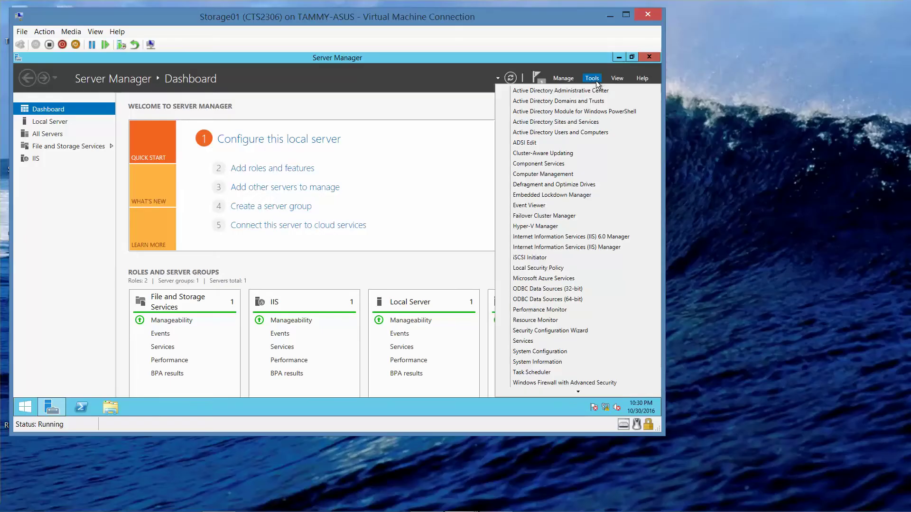
{"action": "left_click", "coordinate": [563, 154]}
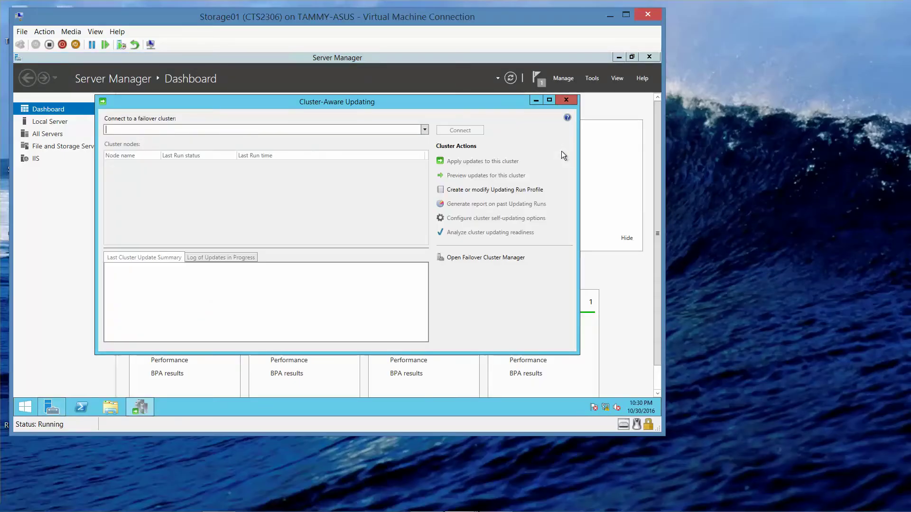
Connect to CLUSTER1, retyping the name and picking it from the All clusters list.
{"action": "type", "text": "CLU"}
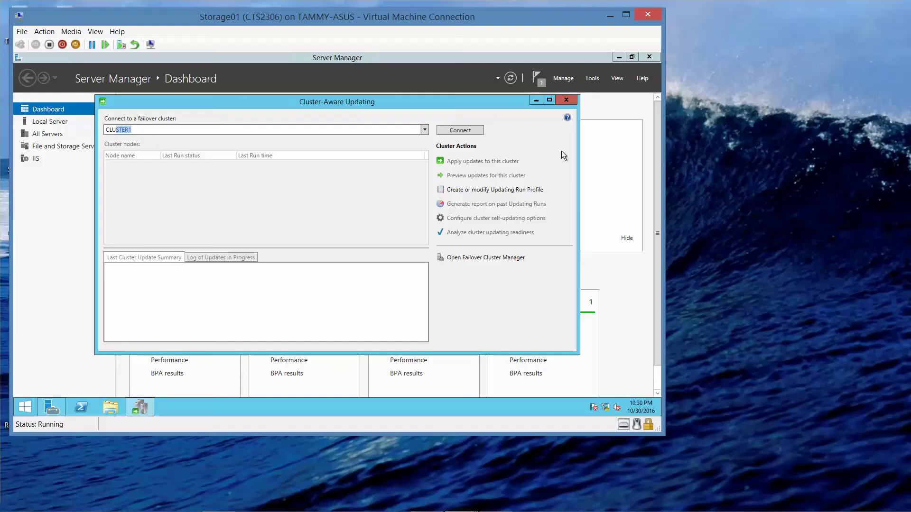
{"action": "type", "text": "STER1"}
{"action": "left_click", "coordinate": [473, 132]}
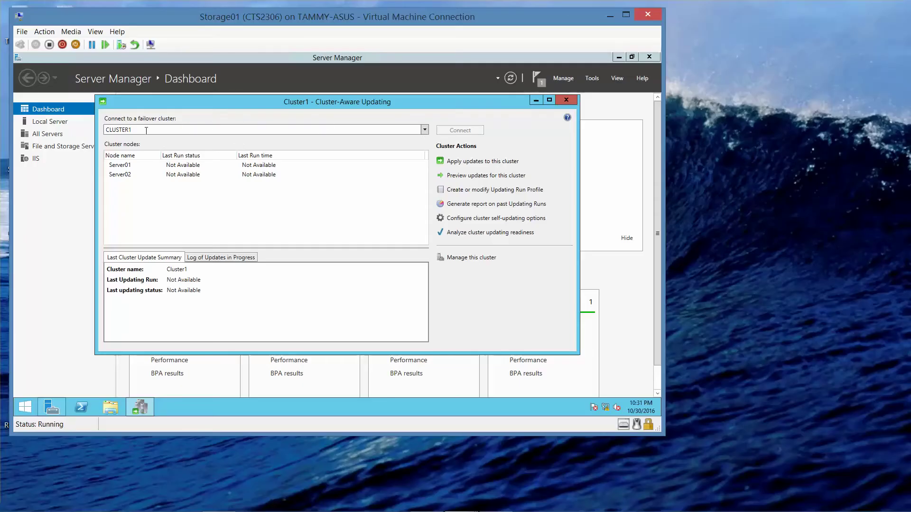
{"action": "left_click_drag", "start_coordinate": [132, 130], "coordinate": [106, 131]}
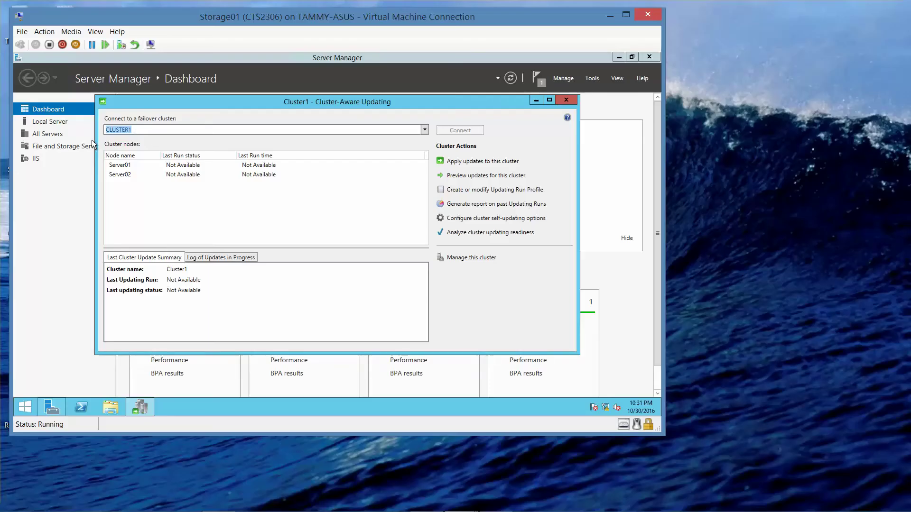
{"action": "type", "text": "CLUST"}
{"action": "key", "text": "BackSpace"}
{"action": "key", "text": "BackSpace"}
{"action": "key", "text": "BackSpace"}
{"action": "key", "text": "BackSpace"}
{"action": "key", "text": "BackSpace"}
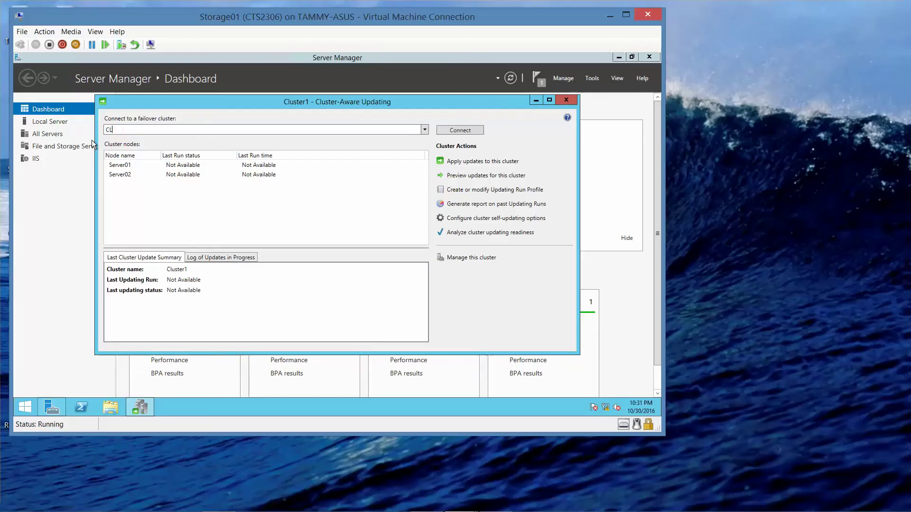
{"action": "type", "text": "C"}
{"action": "key", "text": "BackSpace"}
{"action": "type", "text": "LUSTER1"}
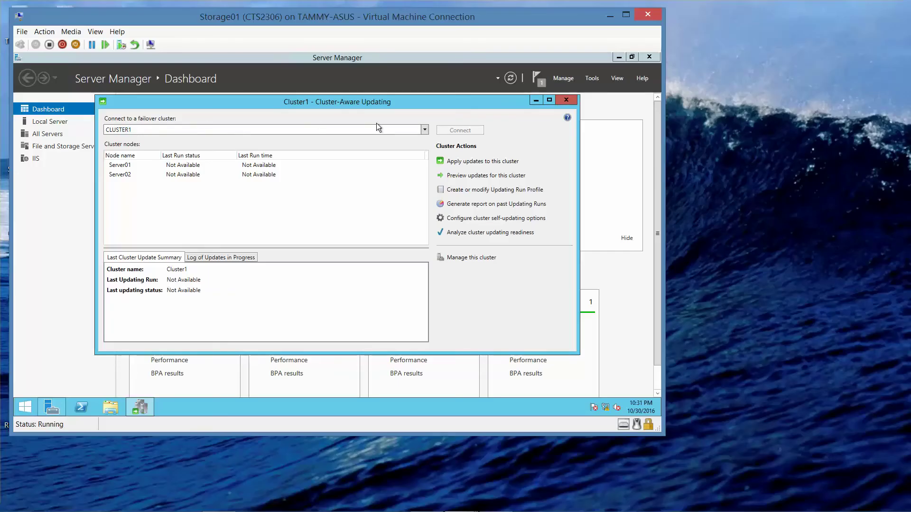
{"action": "left_click", "coordinate": [424, 129]}
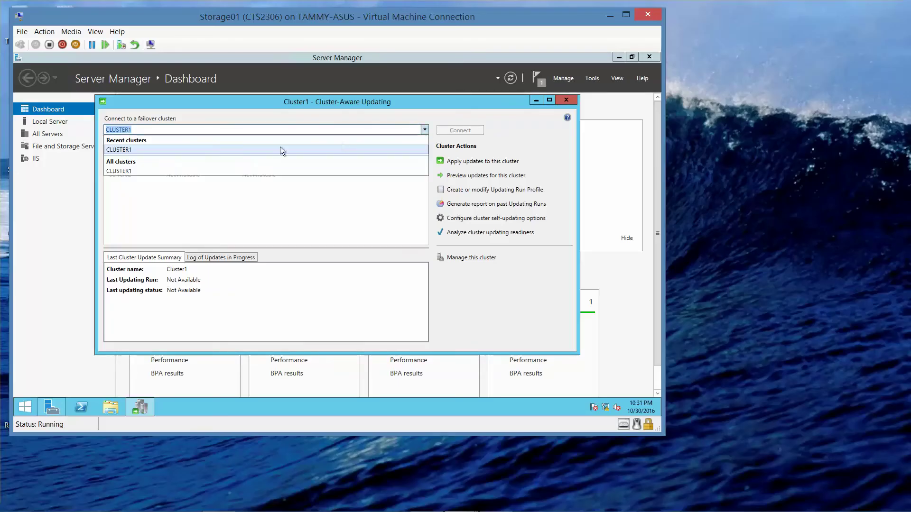
{"action": "left_click", "coordinate": [121, 172]}
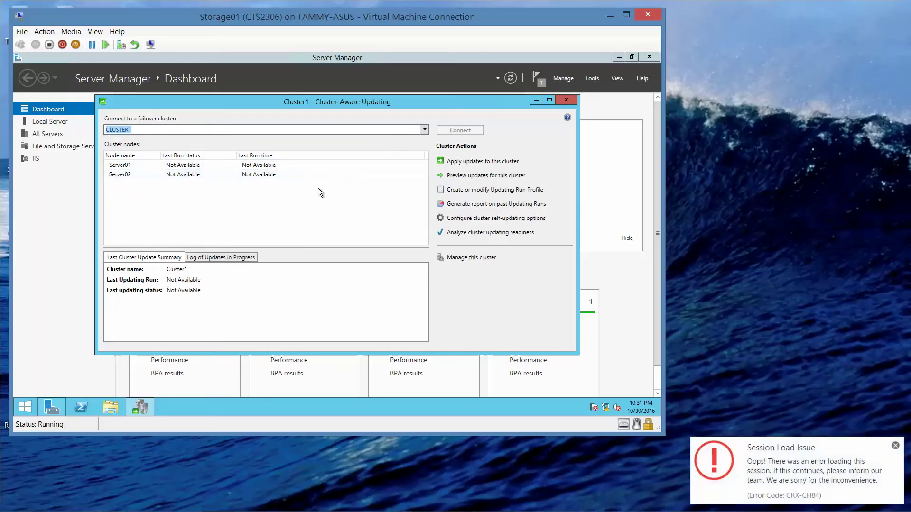
{"action": "left_click", "coordinate": [895, 446]}
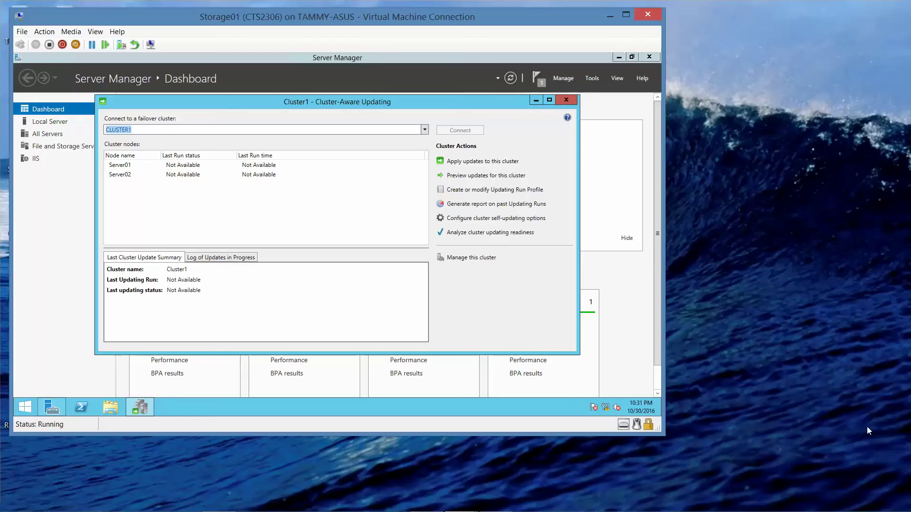
Begin self-updating setup and choose to add the CAU clustered role with self-updating mode enabled.
{"action": "left_click", "coordinate": [528, 221]}
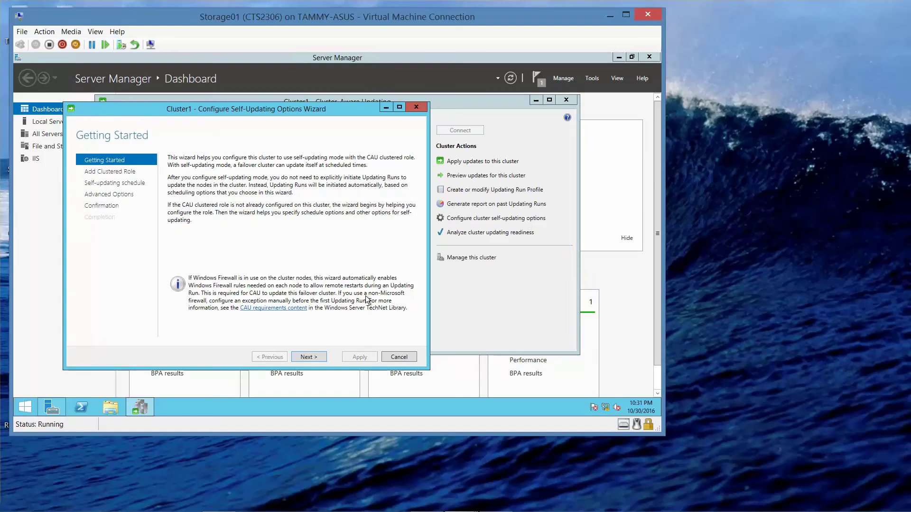
{"action": "left_click", "coordinate": [308, 357]}
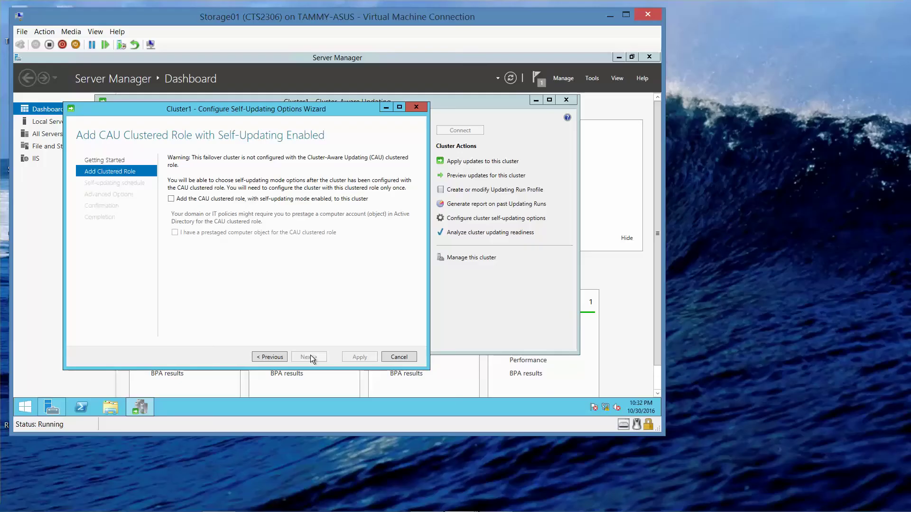
{"action": "left_click", "coordinate": [172, 199]}
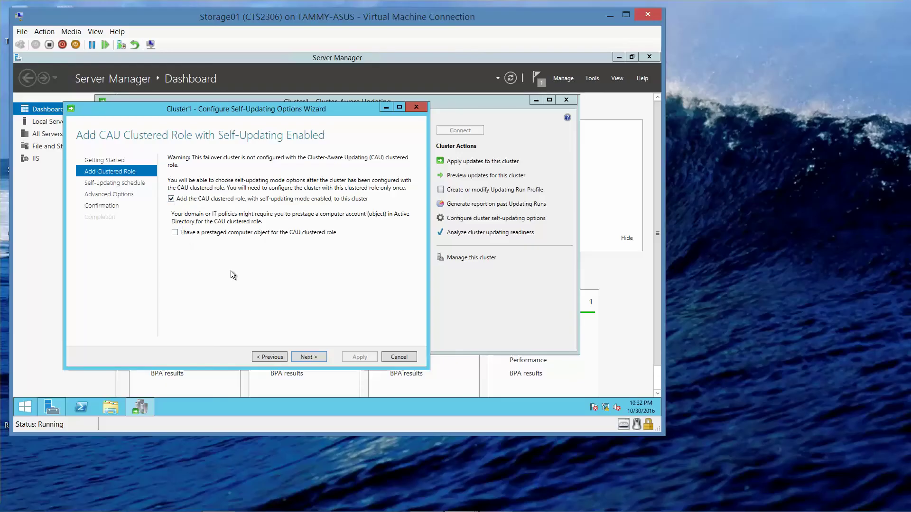
Schedule self-updating monthly at 3:00 AM on the third Tuesday, keep default options, and apply.
{"action": "left_click", "coordinate": [308, 357]}
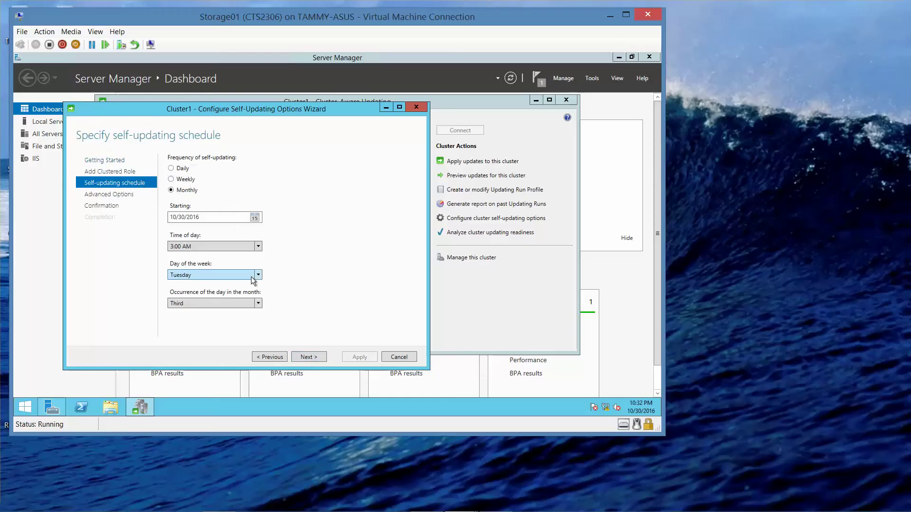
{"action": "left_click", "coordinate": [311, 356]}
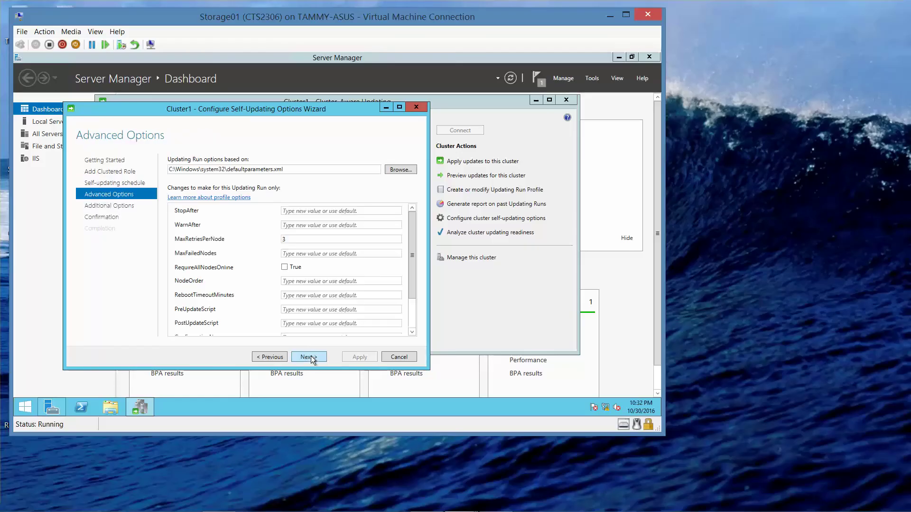
{"action": "left_click", "coordinate": [311, 356]}
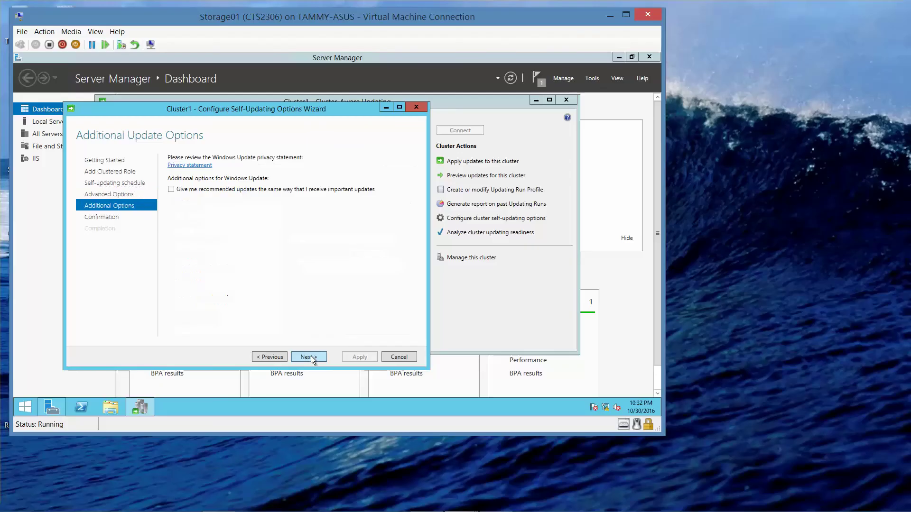
{"action": "left_click", "coordinate": [309, 357]}
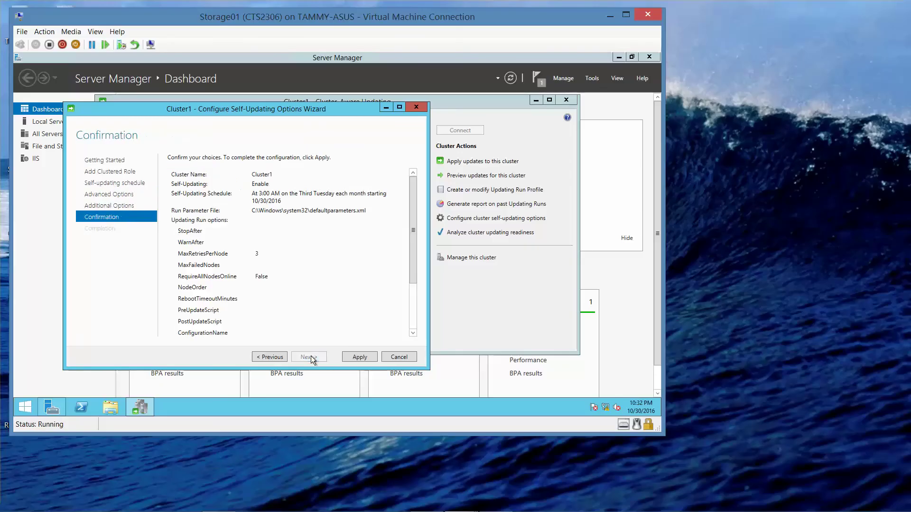
{"action": "left_click", "coordinate": [353, 357]}
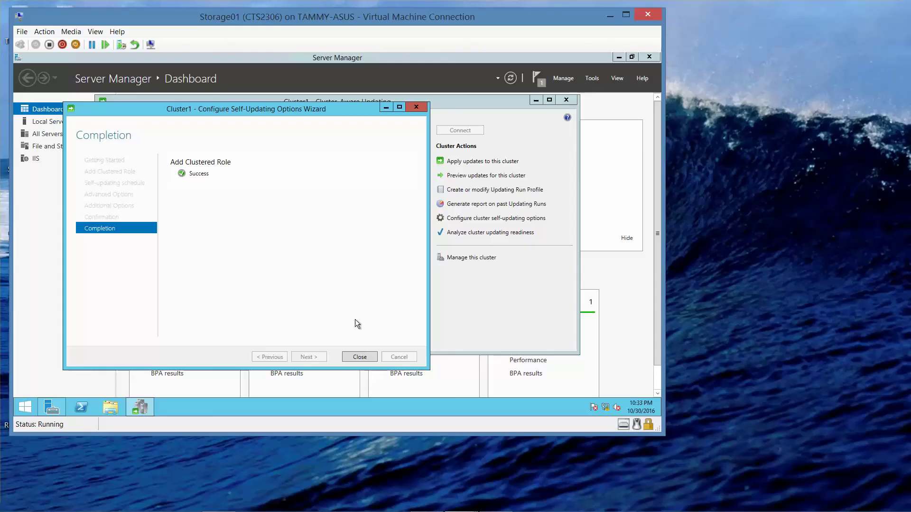
Reopen the self-updating options for Cluster1, keeping self-updating enabled on the monthly schedule with default options.
{"action": "left_click", "coordinate": [359, 357]}
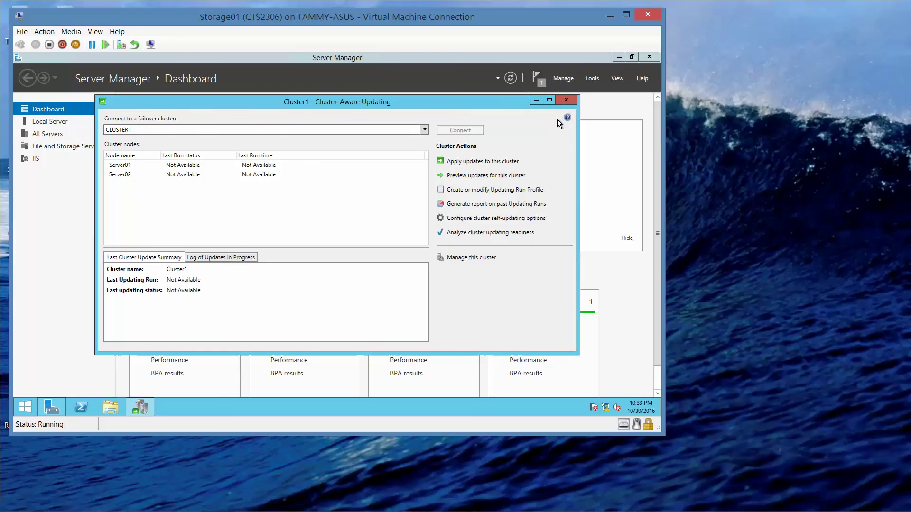
{"action": "left_click", "coordinate": [486, 217]}
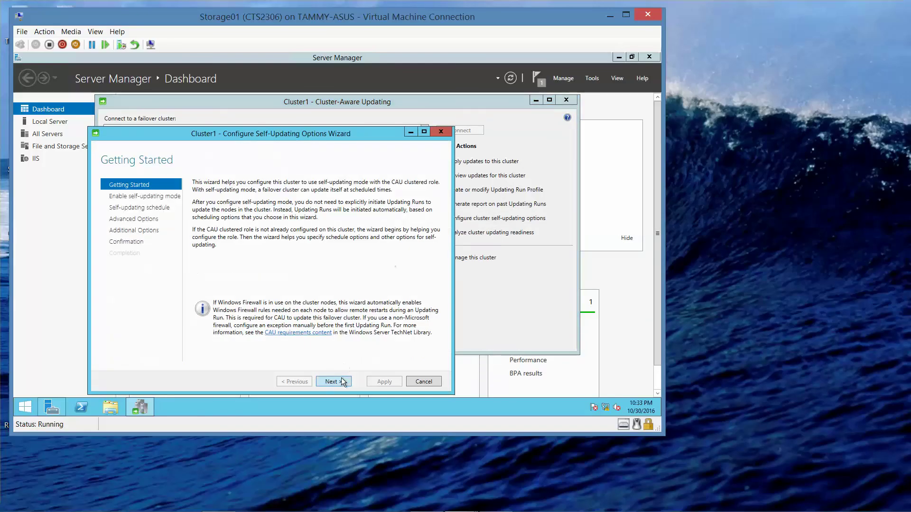
{"action": "left_click", "coordinate": [341, 382]}
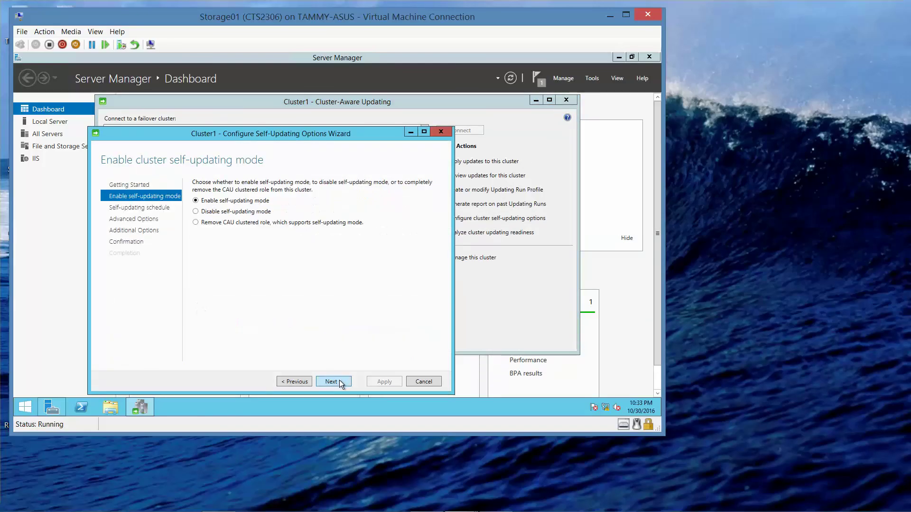
{"action": "left_click", "coordinate": [340, 382]}
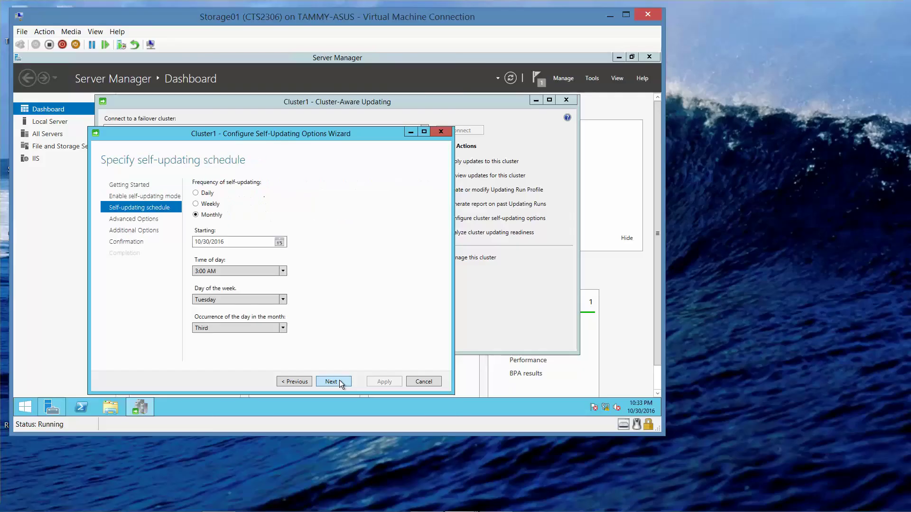
{"action": "left_click", "coordinate": [341, 382]}
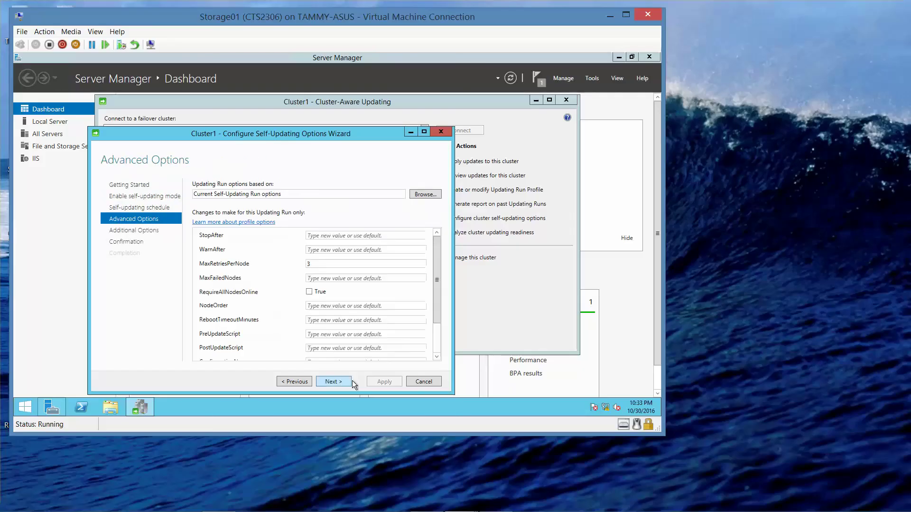
{"action": "left_click", "coordinate": [345, 382]}
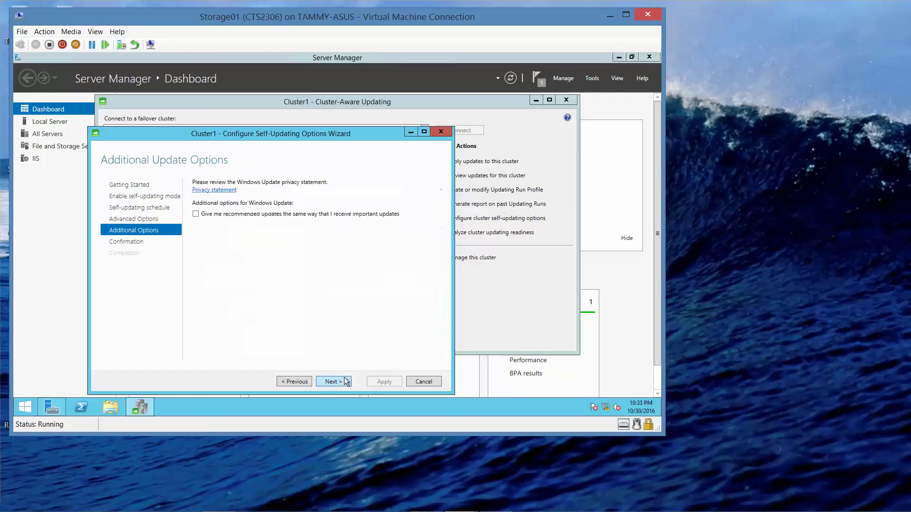
{"action": "left_click", "coordinate": [345, 381]}
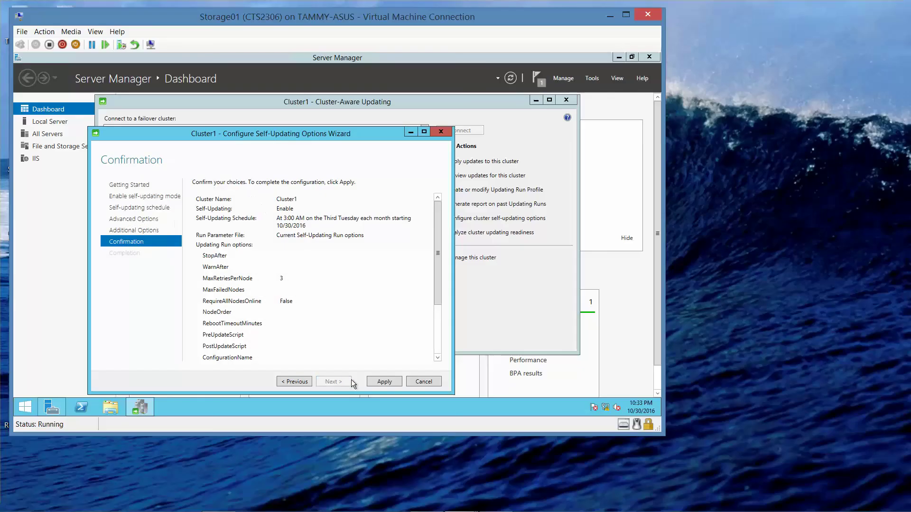
Apply the self-updating configuration, then close the wizard and the Cluster-Aware Updating console.
{"action": "left_click", "coordinate": [373, 383]}
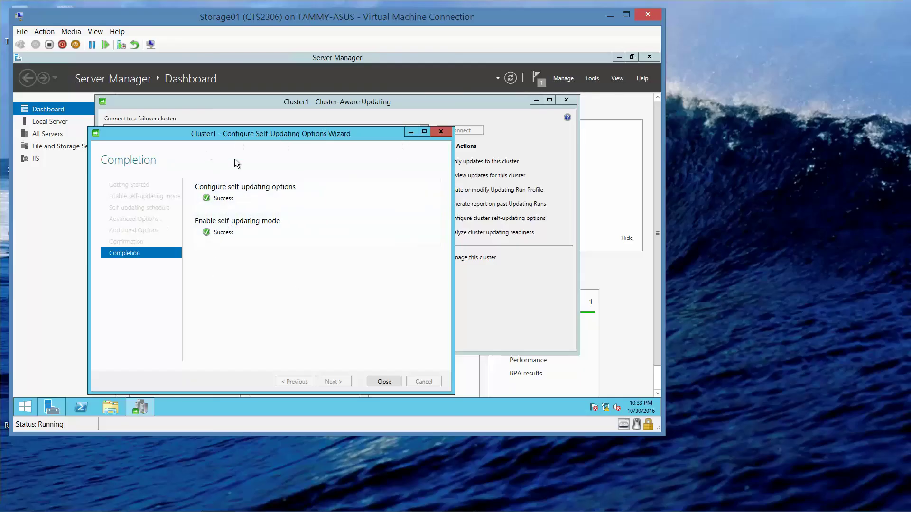
{"action": "left_click", "coordinate": [384, 382]}
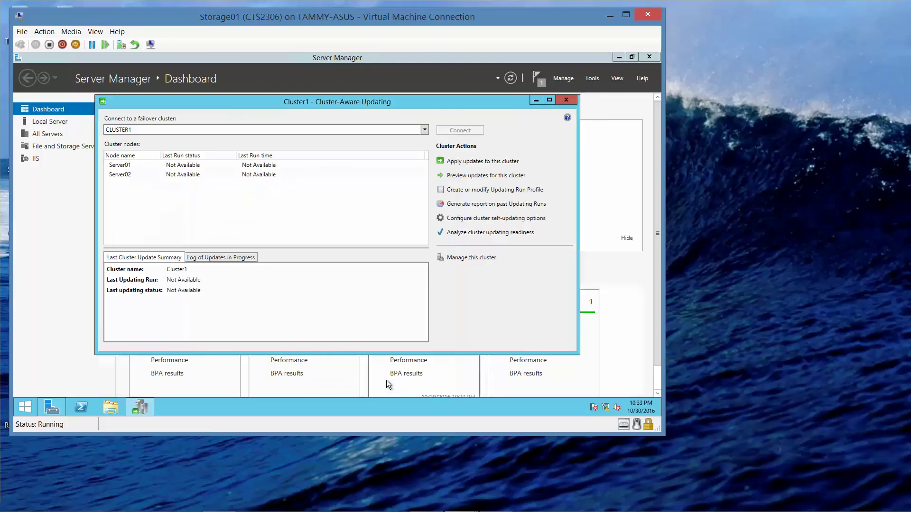
{"action": "left_click", "coordinate": [567, 101]}
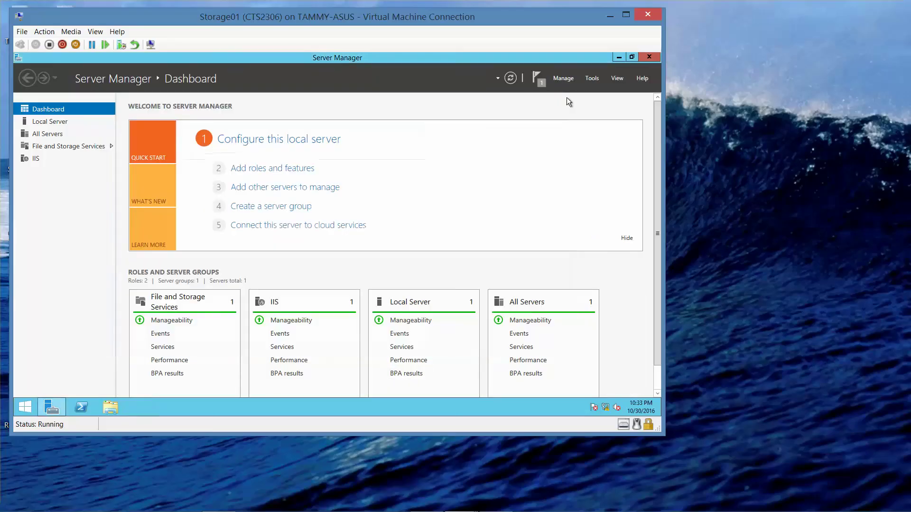
{"action": "mouse_move", "coordinate": [489, 503]}
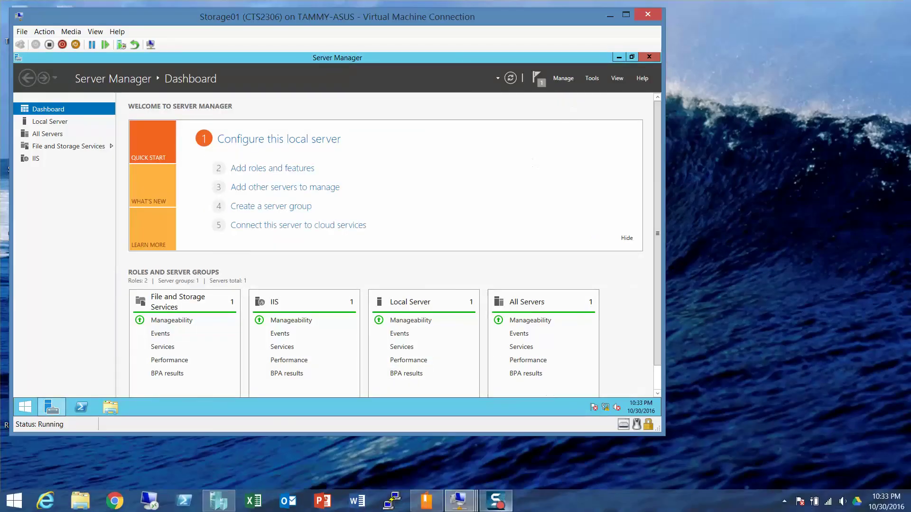